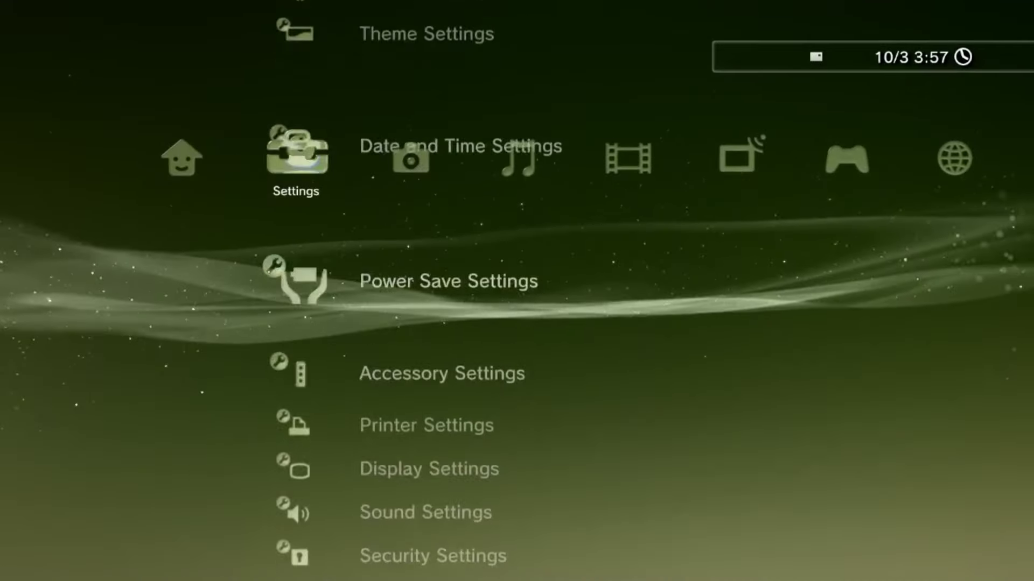
- Show System Information with System Software 4.90.2 HFW and HEN version 3.3.2 RUS
key("Down")
key("Down")
key("Down")
key("Down")
key("Down")
key("Down")
key("Down")
key("Down")
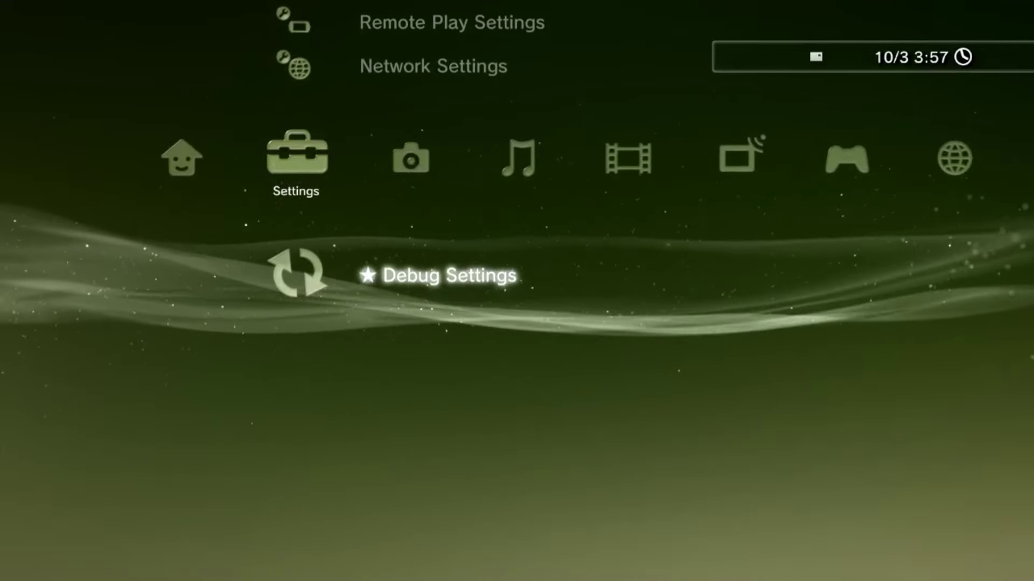
key("Right")
key("Right")
key("Right")
key("Right")
key("Right")
key("Right")
key("Right")
key("Right")
key("Left")
key("Left")
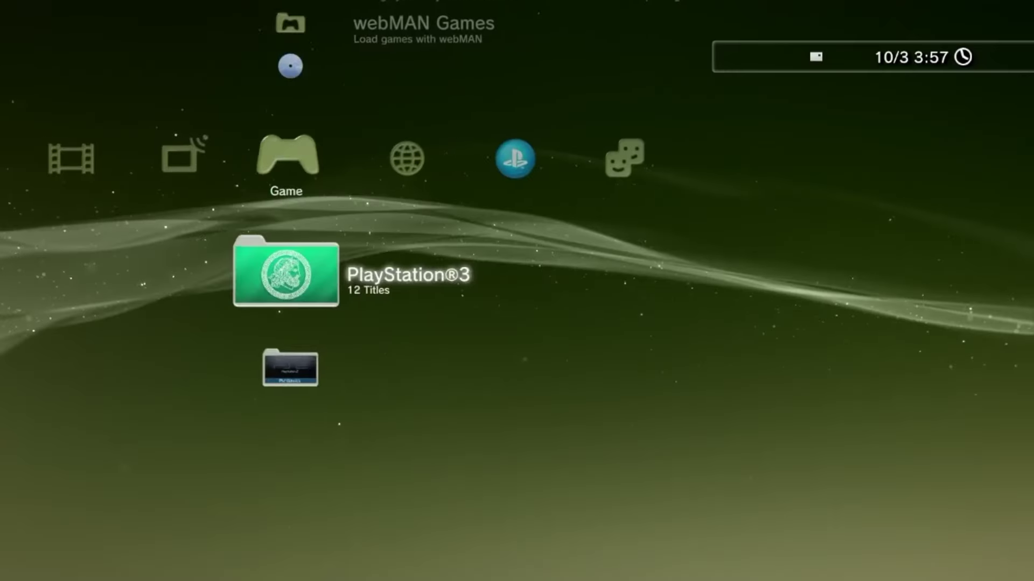
- Browse the PlayStation®2 folder from Need for Speed to the PS2 Classics Placeholder
key("Down")
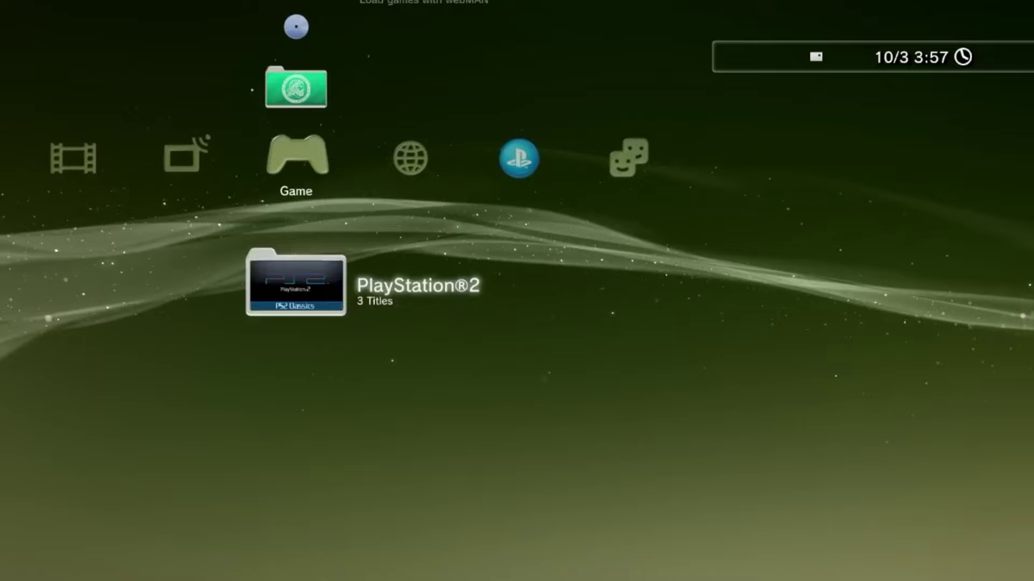
key("Return")
key("Up")
key("Up")
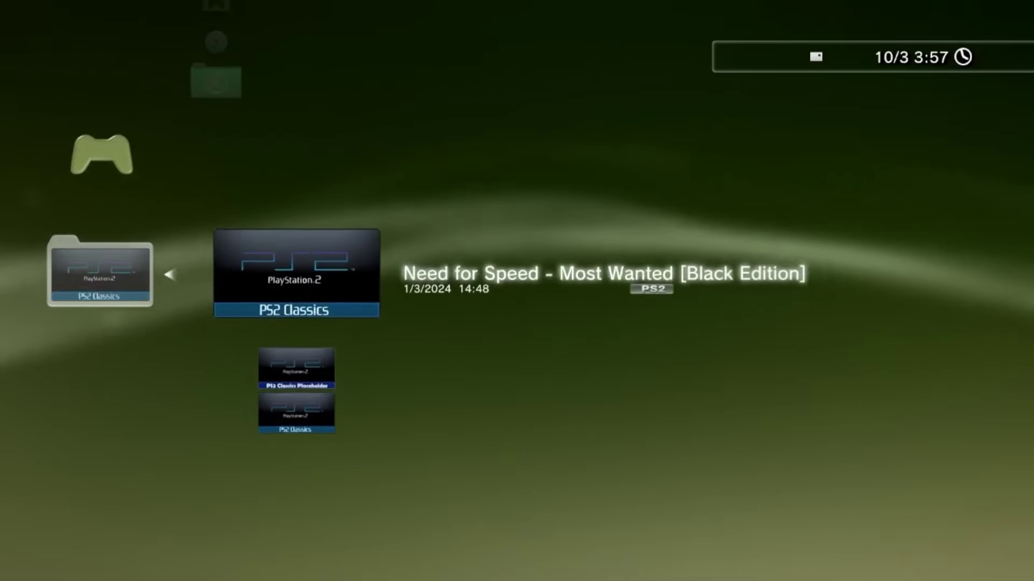
key("Down")
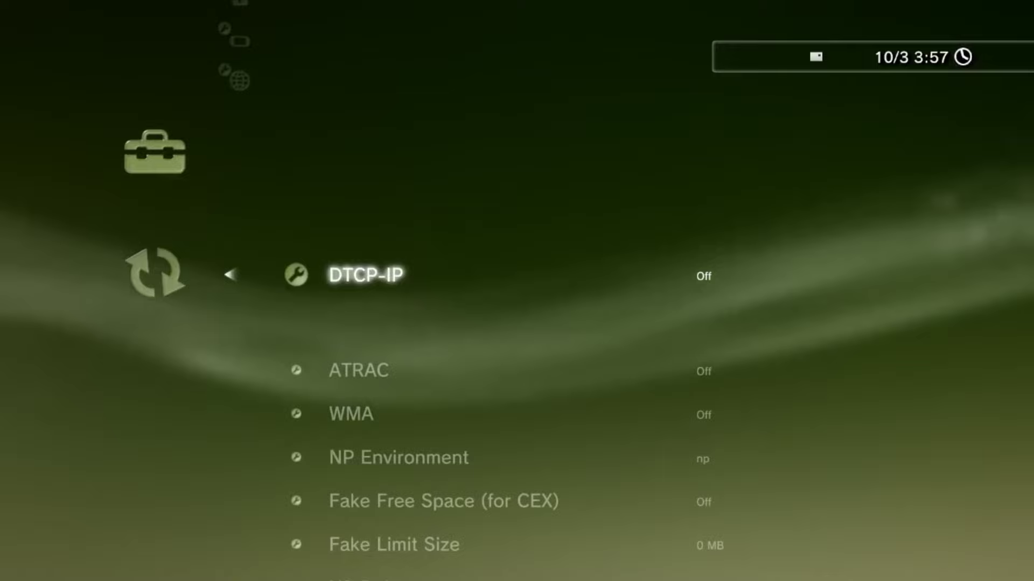
- Scroll through the Debug Settings options and back out to the Settings list
key("Down")
key("Down")
key("Down")
key("Down")
key("Down")
key("Down")
key("Down")
key("Down")
key("Down")
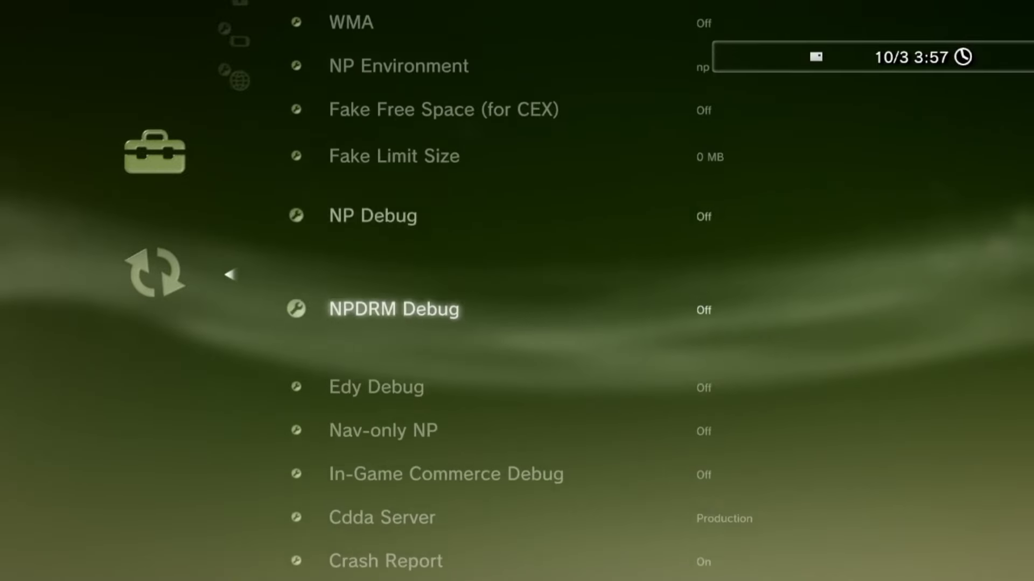
key("Down")
key("Down")
key("Down")
key("Down")
key("Down")
key("Down")
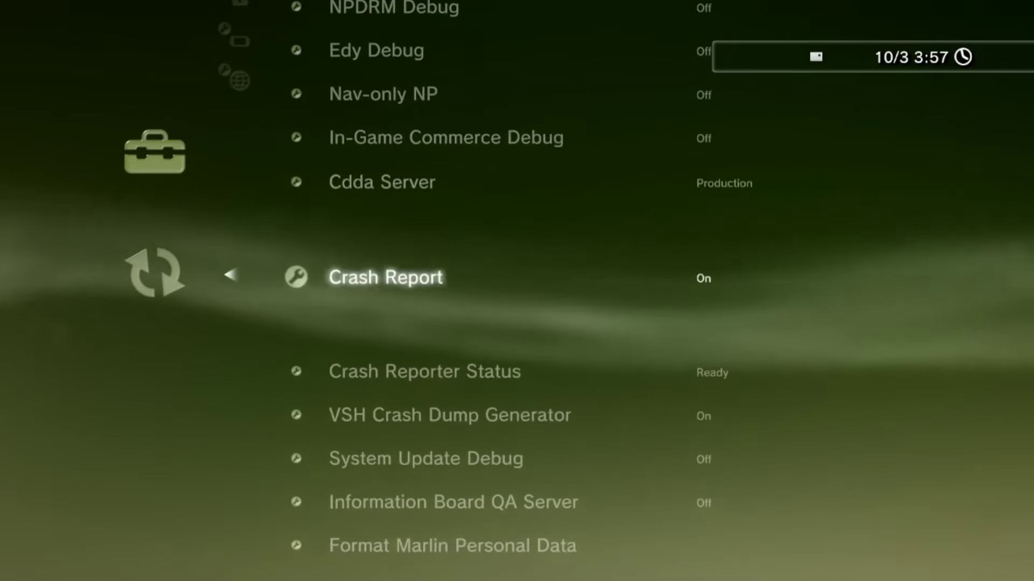
key("Escape")
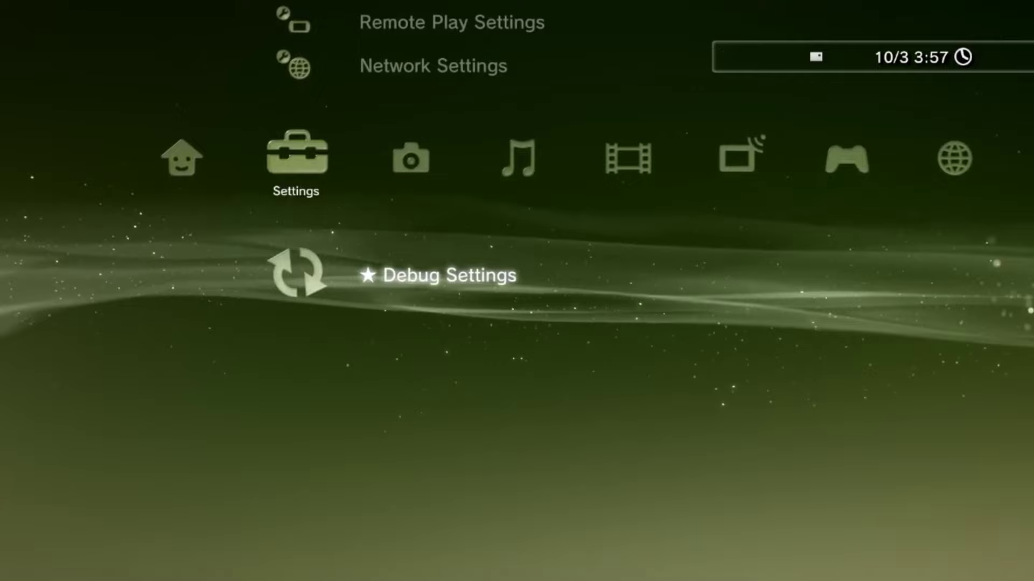
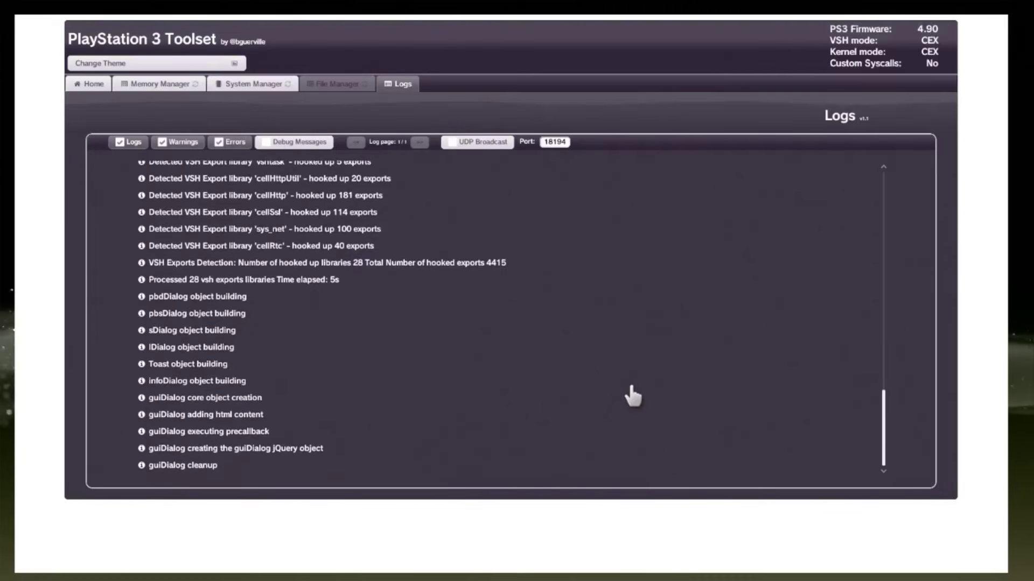
- Load the System Manager tool in PlayStation 3 Toolset
left_click(254, 85)
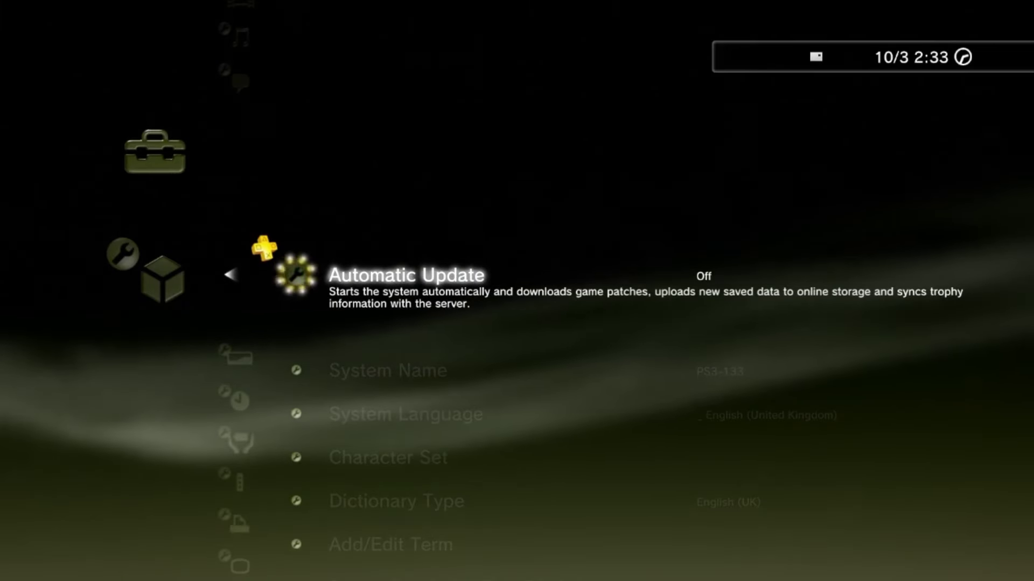
- Back out of System Settings, move to Network and launch Internet Browser
key("Left")
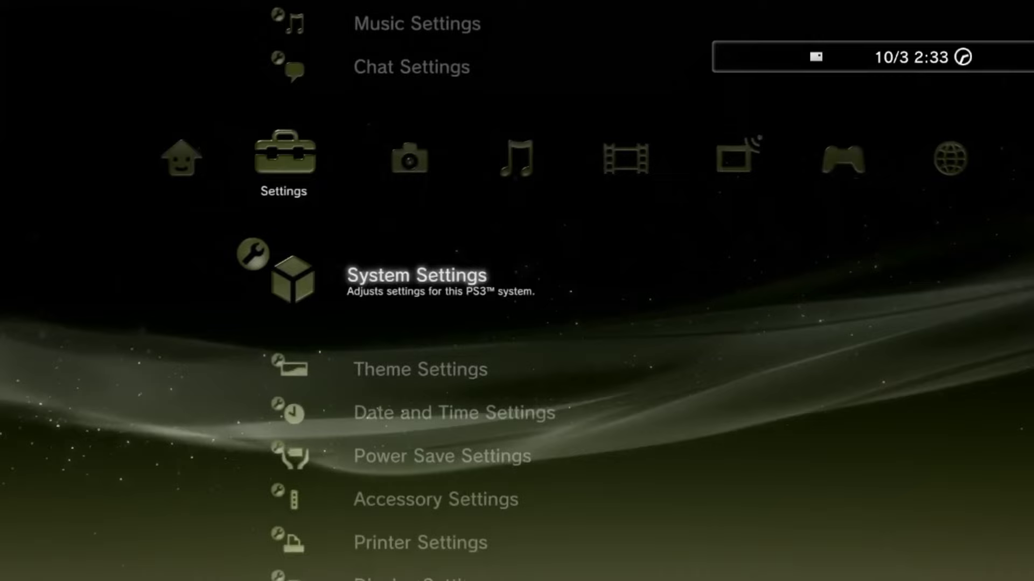
key("Right")
key("Right")
key("Right")
key("Right")
key("Right")
key("Right")
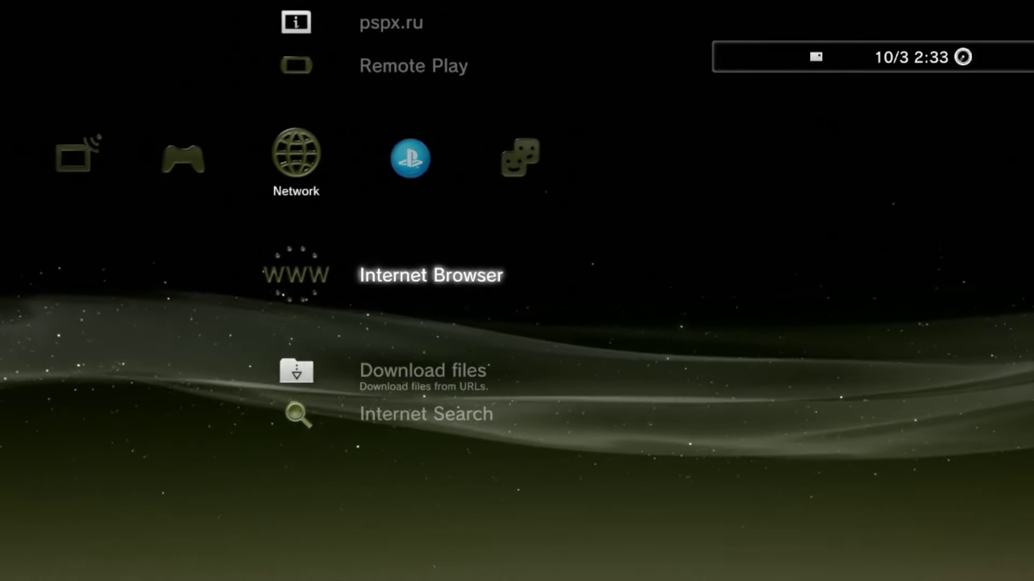
key("Return")
- Delete all search history through the browser's Tools > Delete Search History
key("Escape")
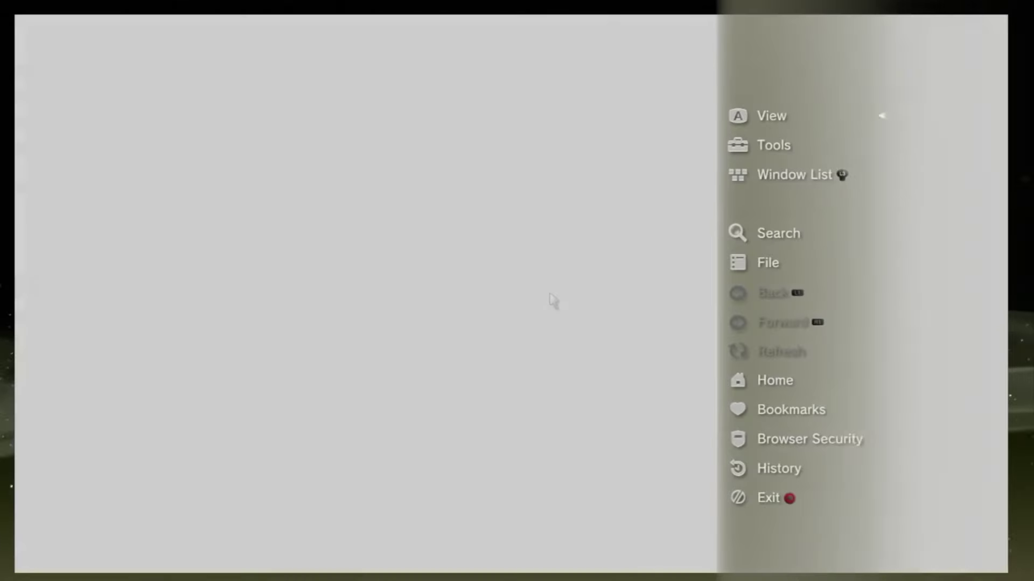
key("Right")
key("Down")
key("Down")
key("Down")
key("Left")
key("Down")
key("Right")
key("Down")
key("Down")
key("Down")
key("Down")
key("Down")
key("Down")
key("Down")
key("Down")
key("Down")
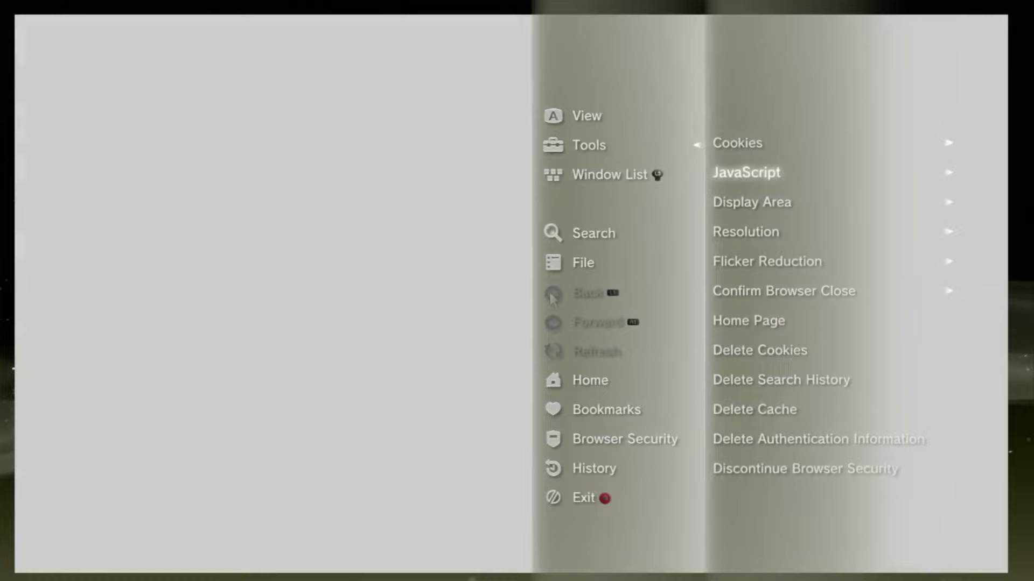
key("Up")
key("Return")
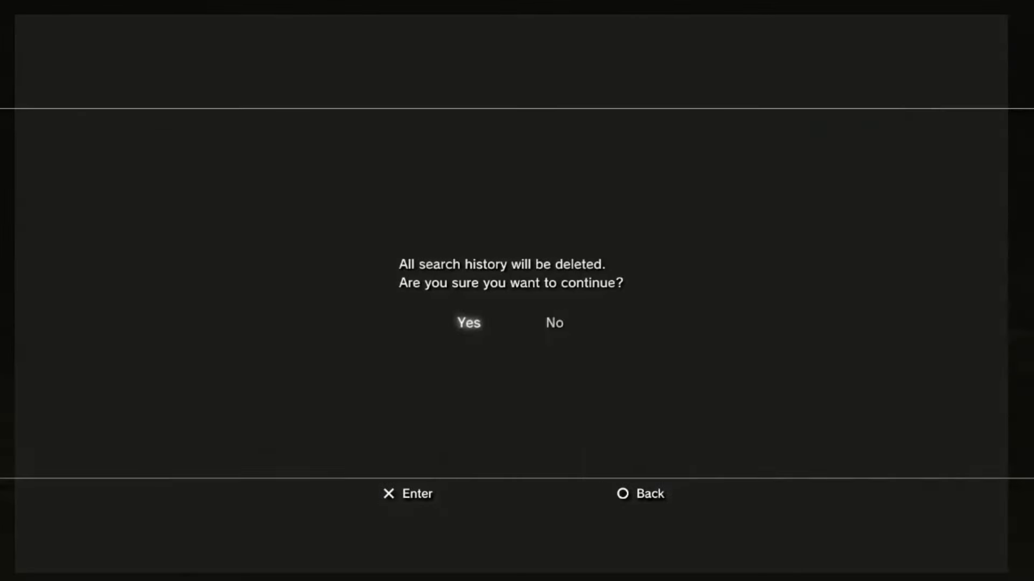
- Enter ps3toolset.com in the browser's address field to load PS3 Toolset
key("Return")
key("Up")
key("Up")
key("Up")
key("Right")
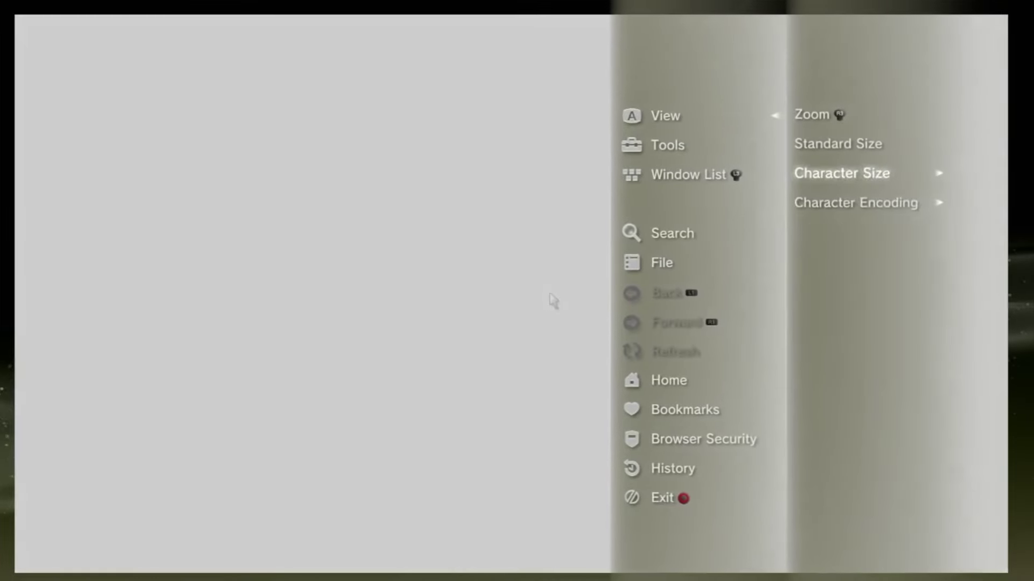
key("Down")
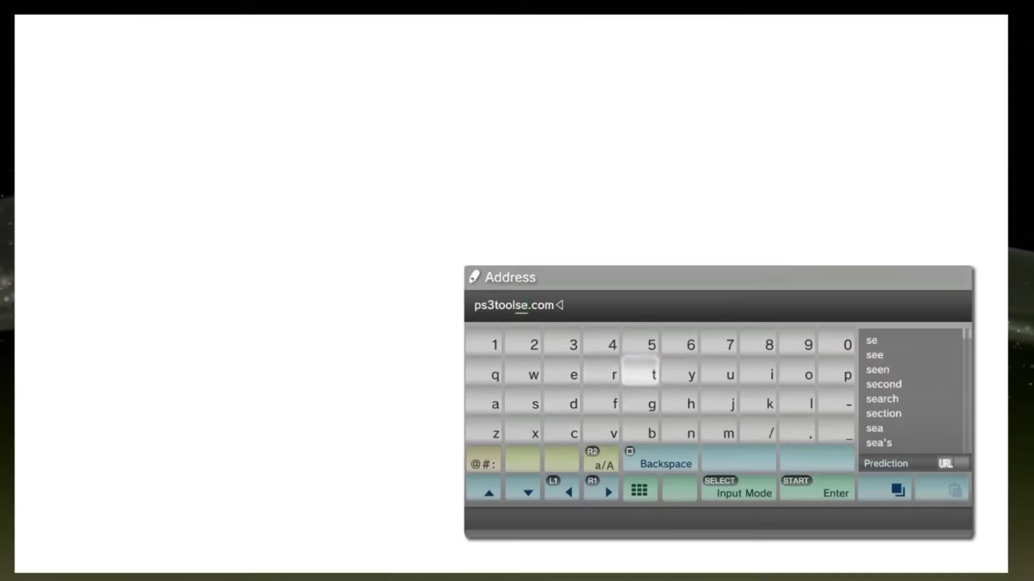
type("t")
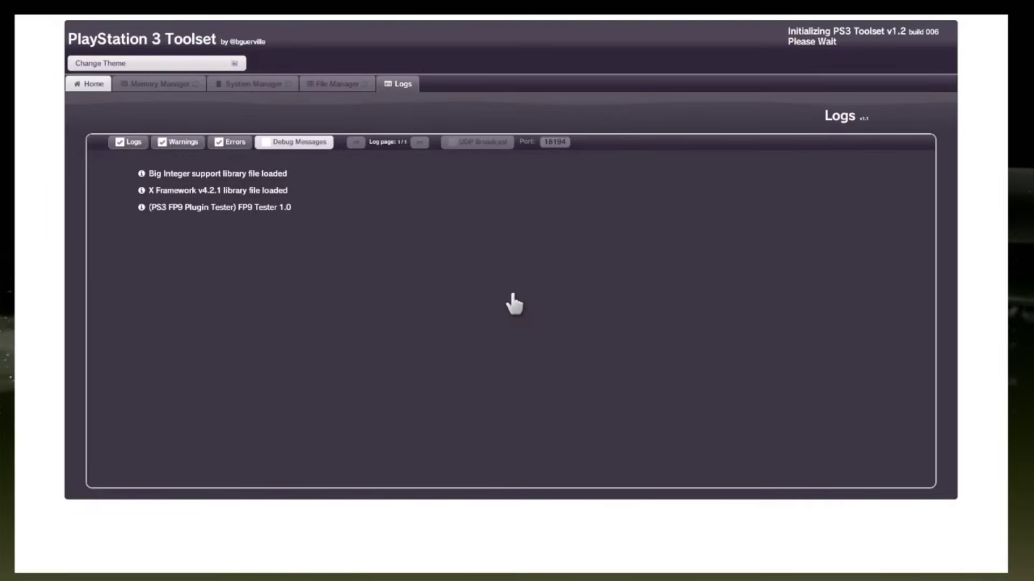
- Save a Flash Memory backup as dump.hex to /dev_usb000 from System Manager
left_click(252, 86)
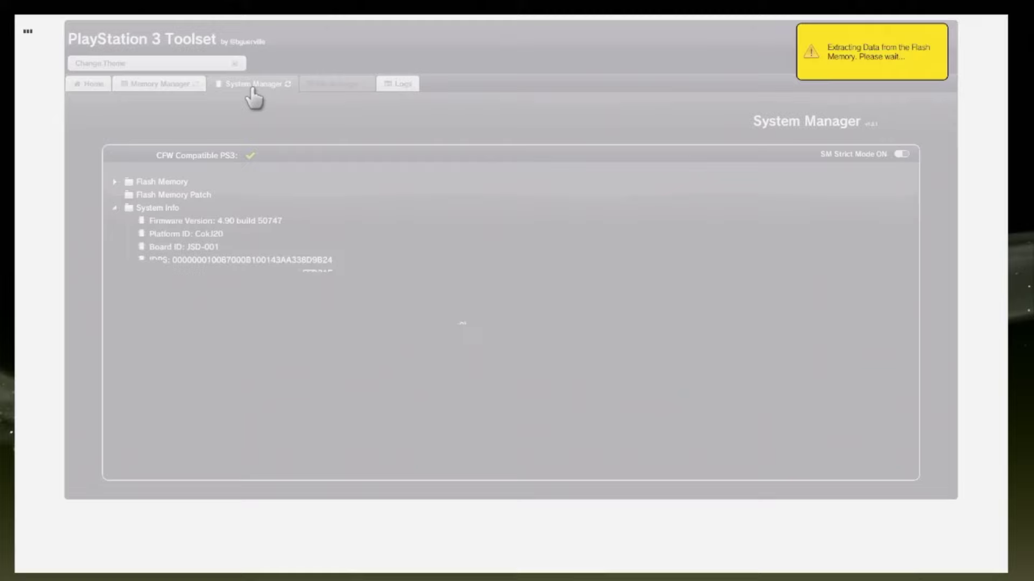
right_click(142, 183)
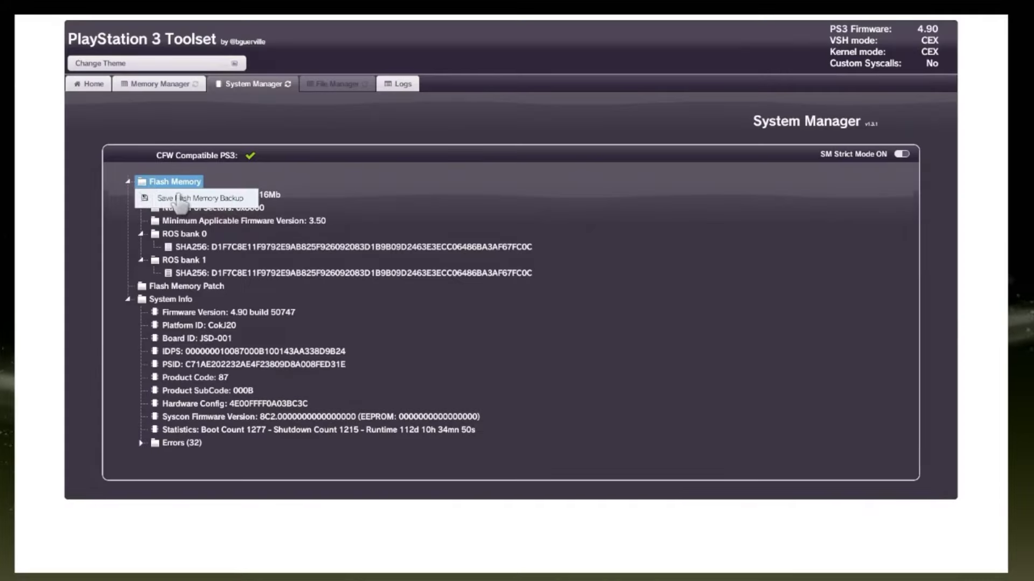
left_click(179, 199)
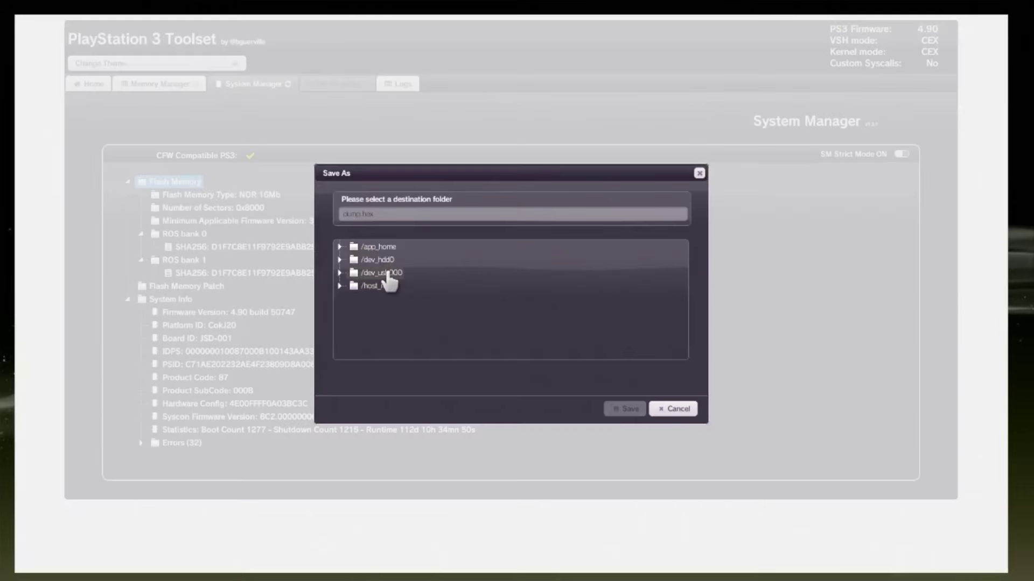
left_click(382, 273)
left_click(613, 411)
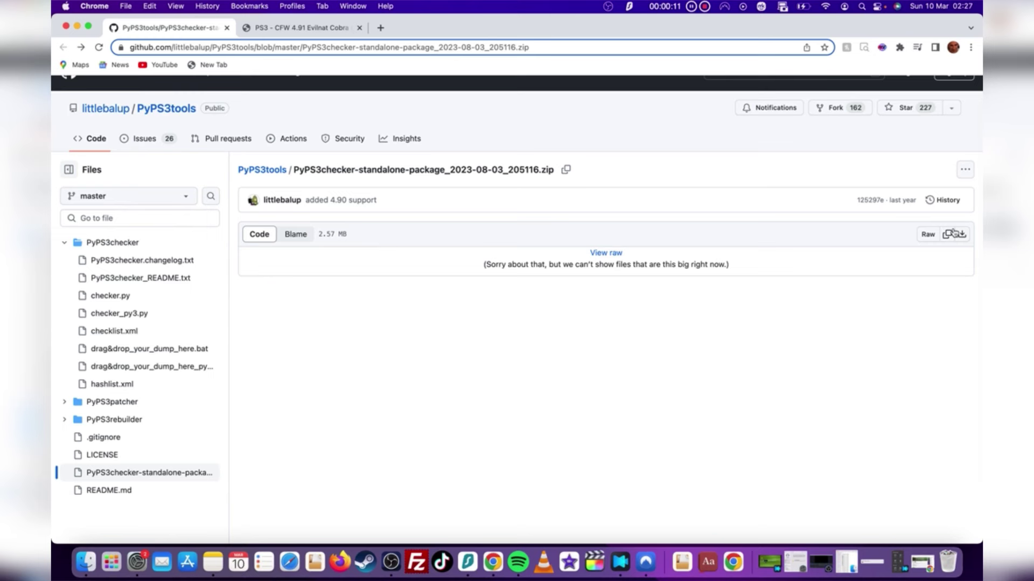
- Download the PyPS3checker-standalone-package zip from its GitHub file page
left_click(325, 53)
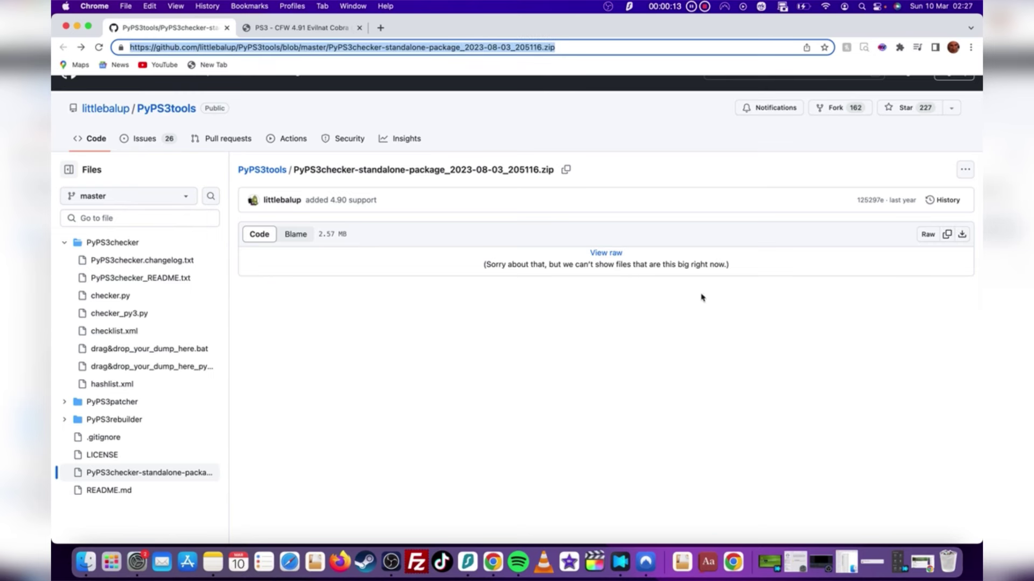
left_click(714, 329)
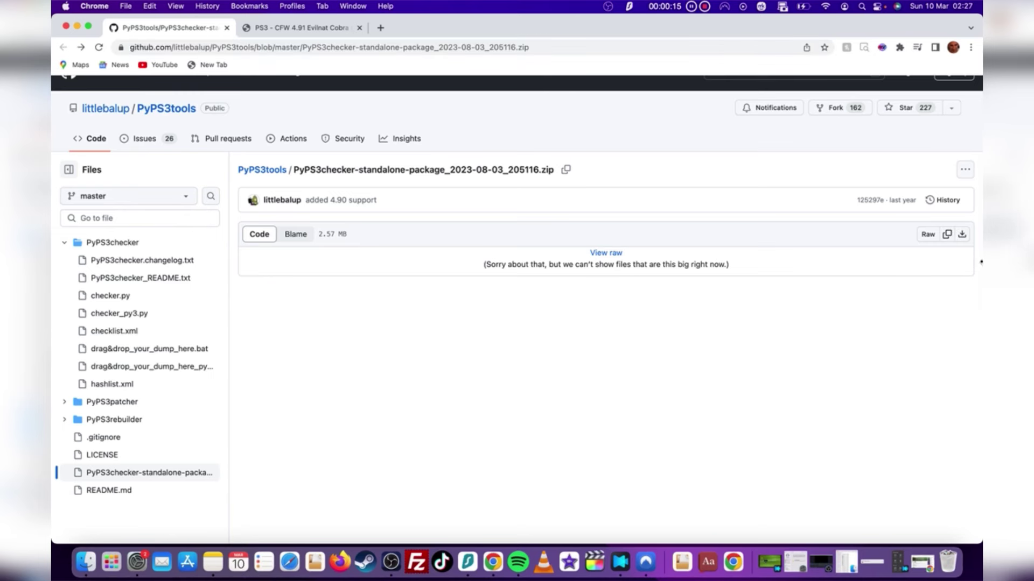
left_click(963, 235)
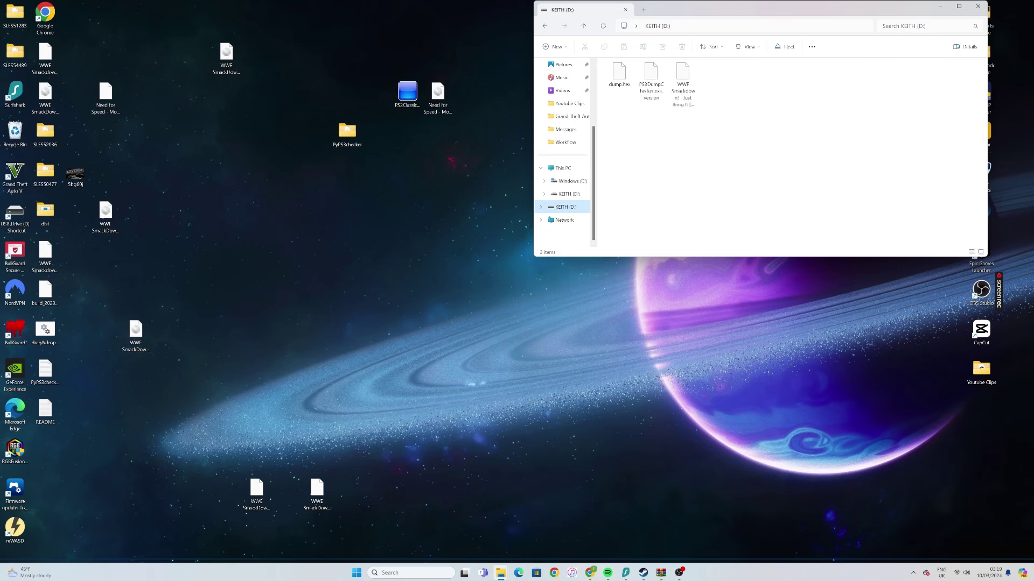
- Drag dump.hex from the USB drive (D:) onto the desktop
left_click_drag(619, 78, 45, 339)
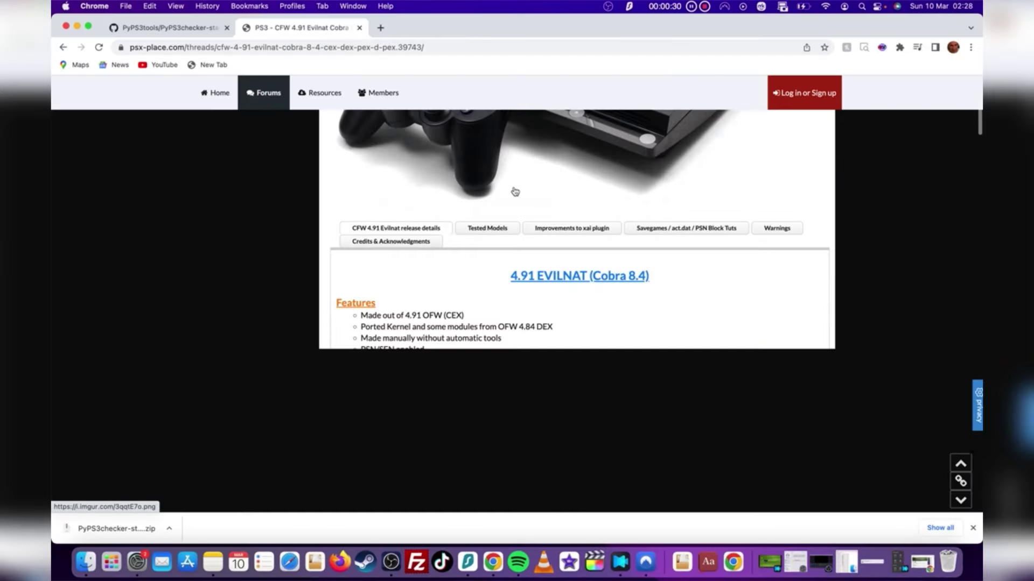
scroll(514, 190, "down", 3)
scroll(514, 189, "down", 5)
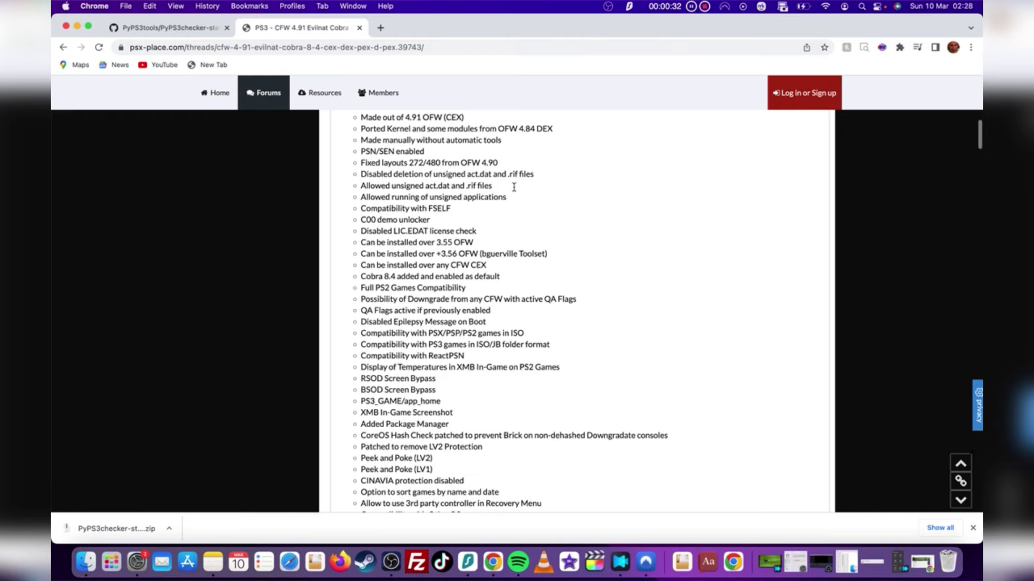
scroll(514, 189, "down", 5)
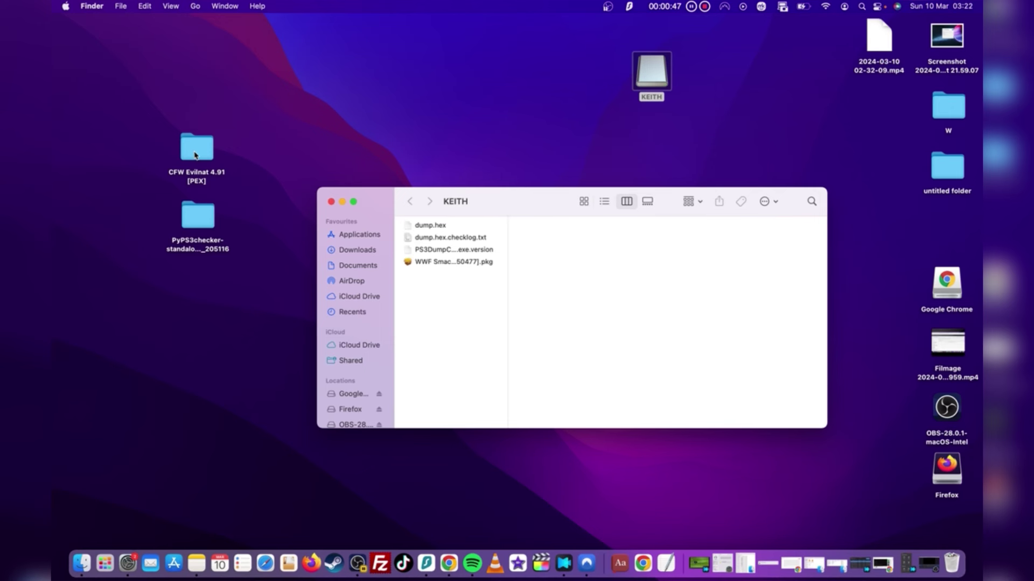
- Open the CFW Evilnat 4.91 [PEX] folder and drag its PS3 folder onto the USB drive
double_click(195, 155)
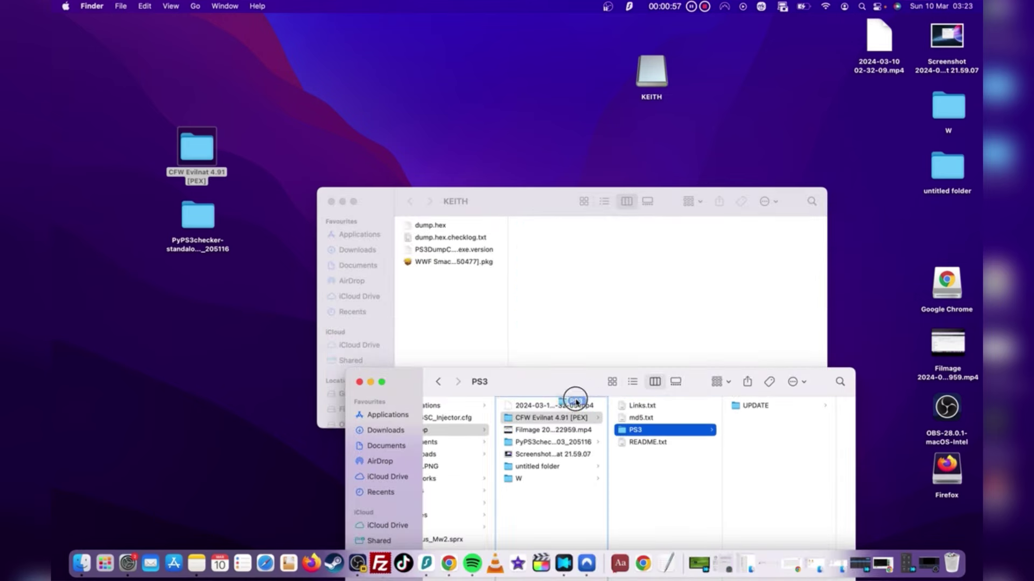
left_click_drag(575, 342, 440, 297)
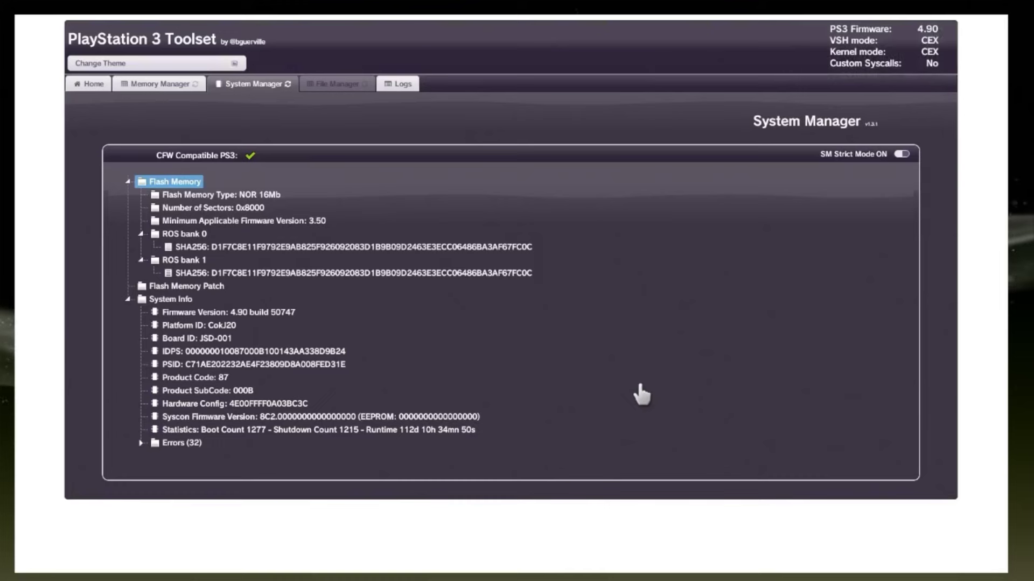
- Download the NOFSM CFW patch file from the Flash Memory Patch options
key("Escape")
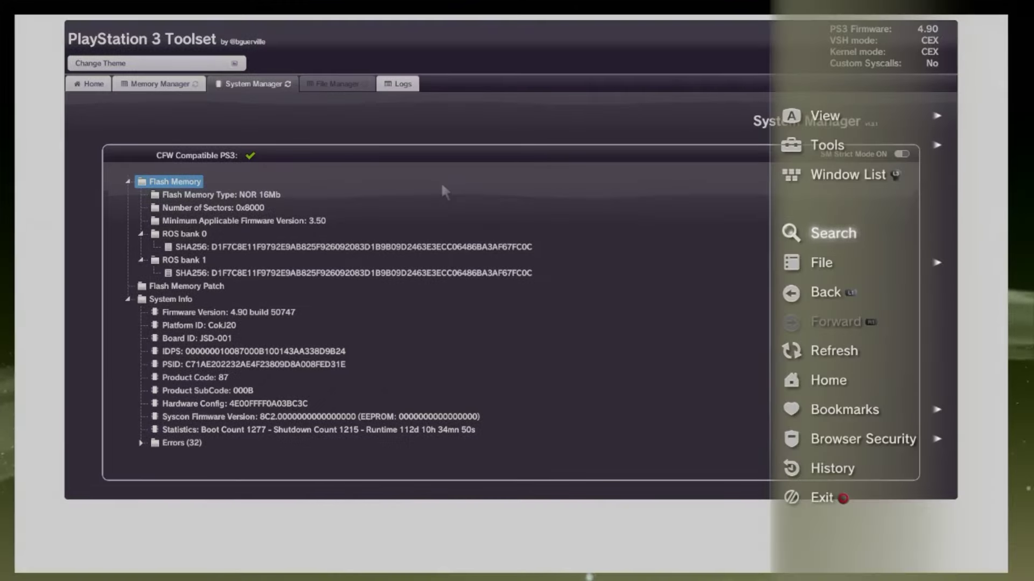
key("Escape")
left_click(144, 287)
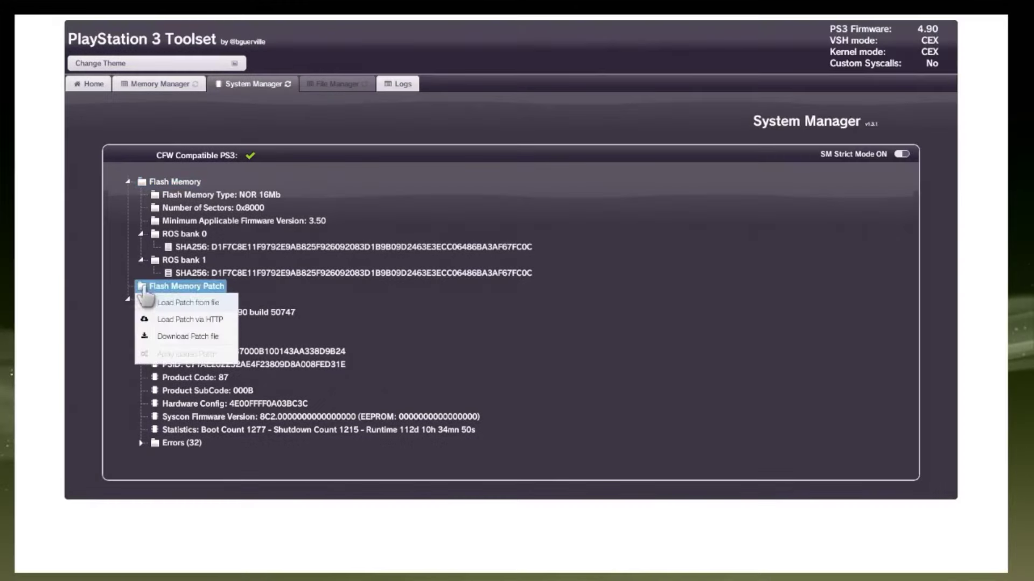
left_click(156, 337)
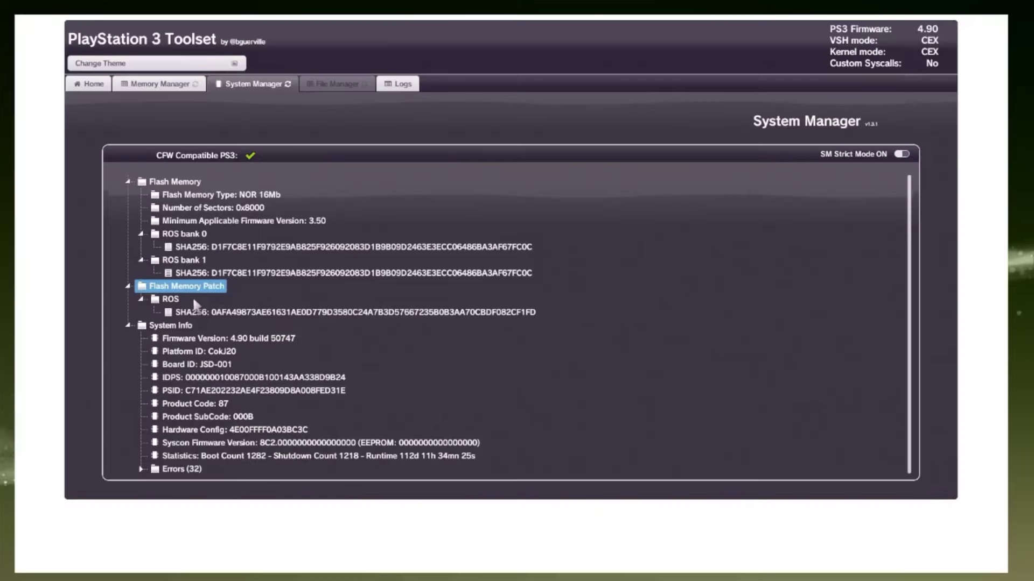
- Apply the loaded patch to flash memory, answering Yes in Patch Confirmation
right_click(193, 289)
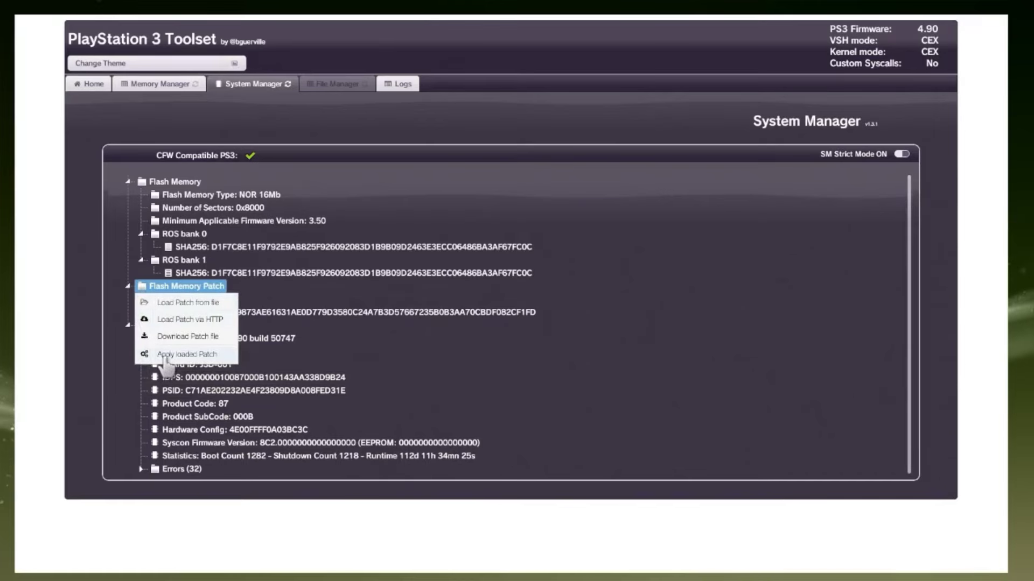
left_click(186, 355)
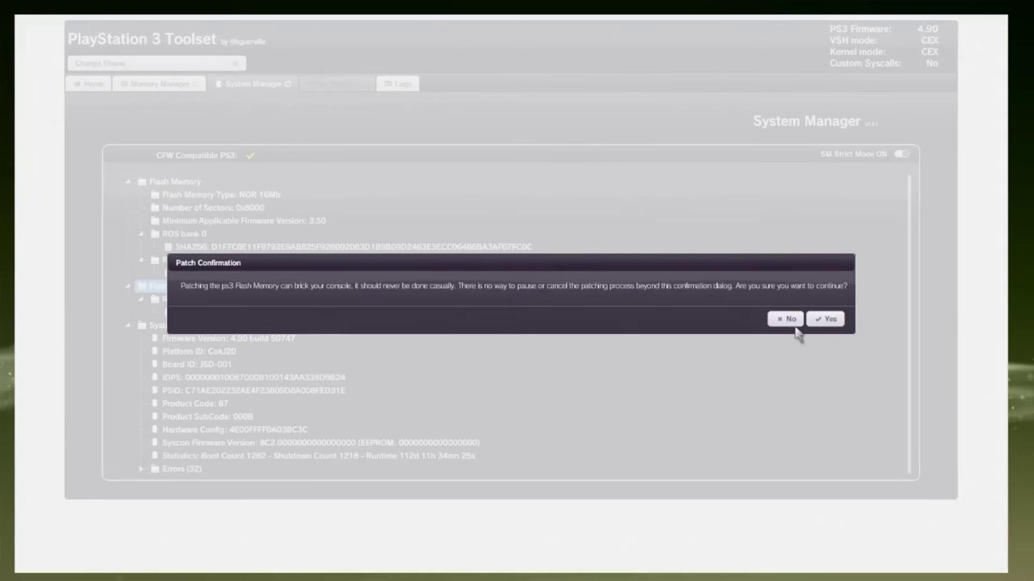
left_click(825, 319)
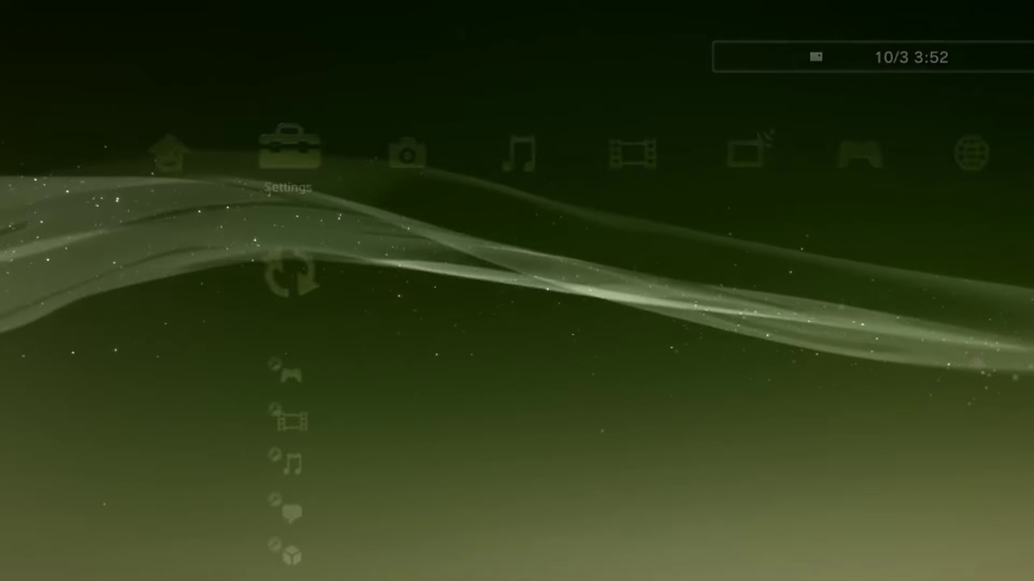
- Install the 4.91 Evilnat PEX update via Storage Media, accepting the user agreement
key("Down")
key("Return")
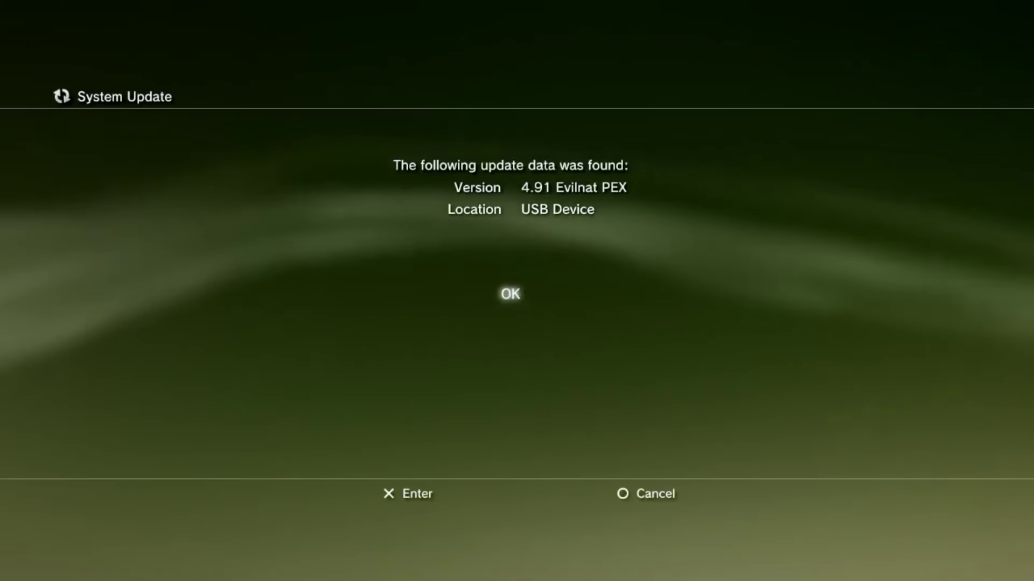
key("Return")
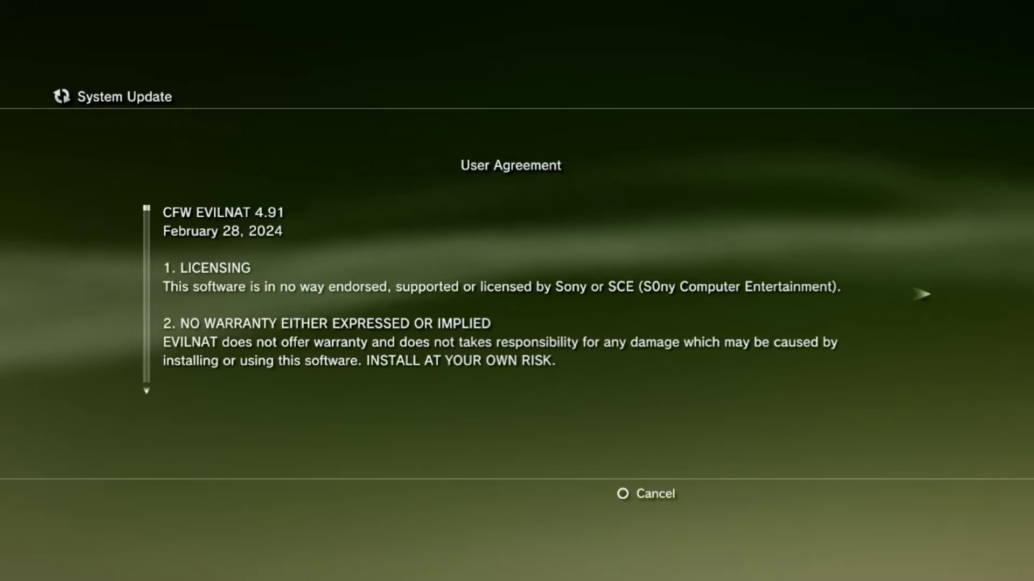
key("Right")
key("Down")
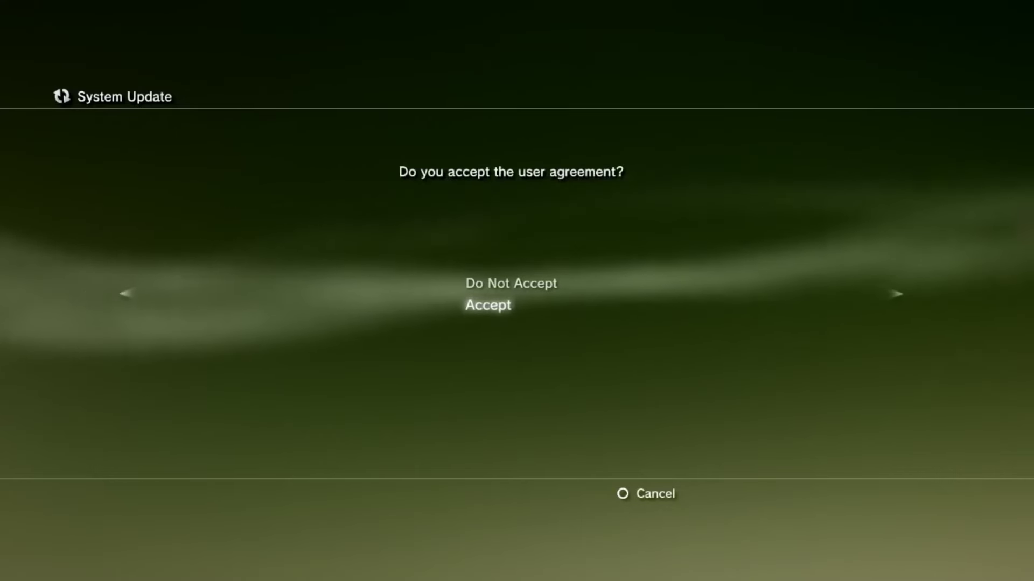
key("Return")
key("Return")
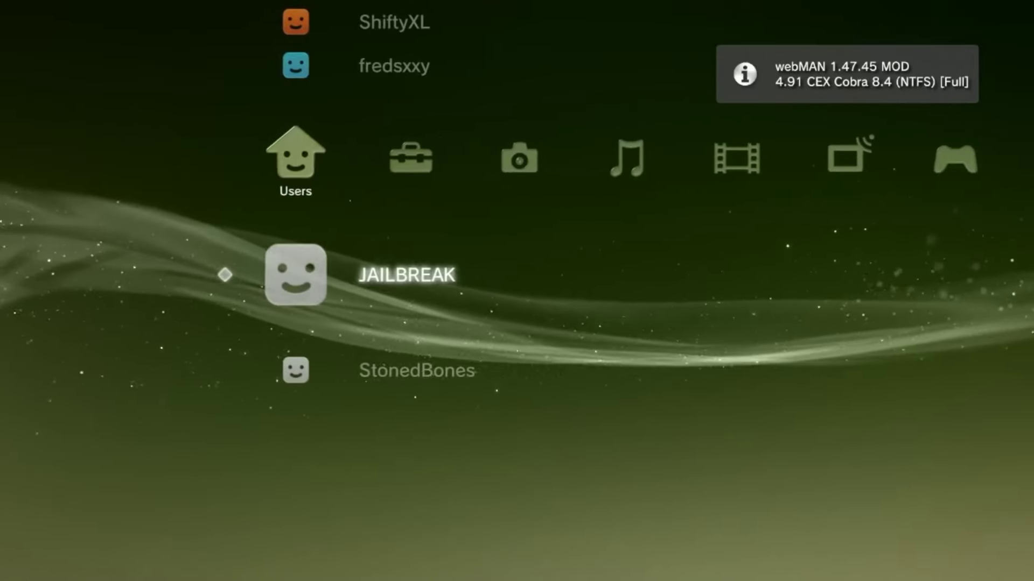
- Check System Settings > System Information to confirm the firmware shows Version 4.91
key("Right")
key("Down")
key("Down")
key("Down")
key("Down")
key("Down")
key("Down")
key("Down")
key("Down")
key("Down")
key("Down")
key("Down")
key("Down")
key("Down")
key("Down")
key("Down")
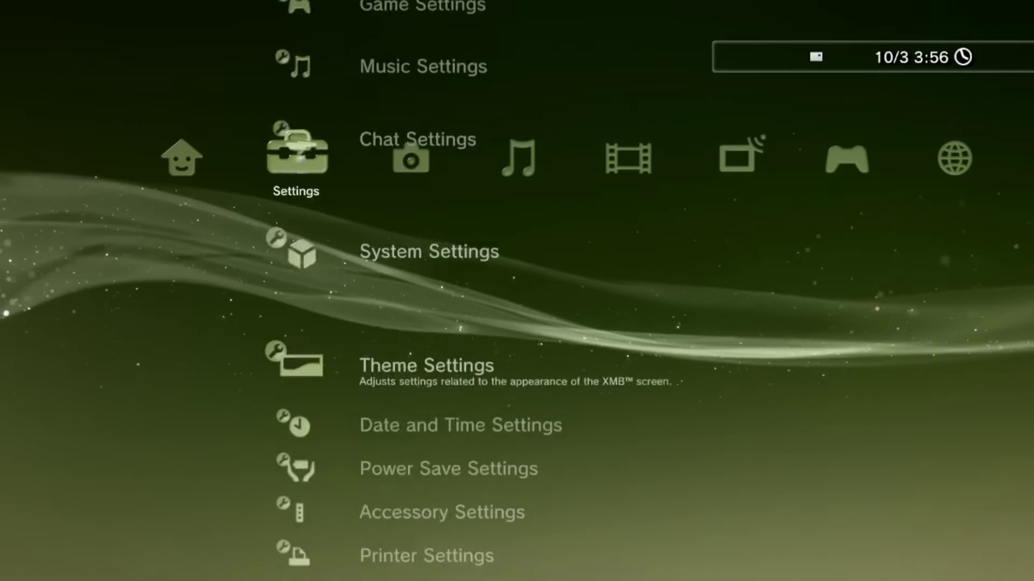
key("Up")
key("Up")
key("Up")
key("Up")
key("Up")
key("Up")
key("Up")
key("Up")
key("Up")
key("Up")
key("Up")
key("Up")
key("Up")
key("Up")
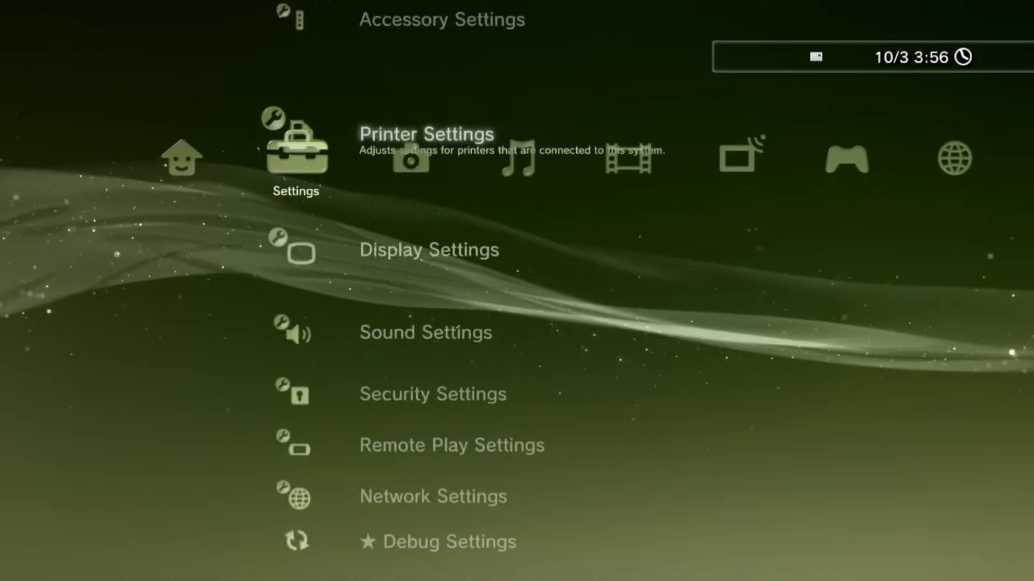
key("Down")
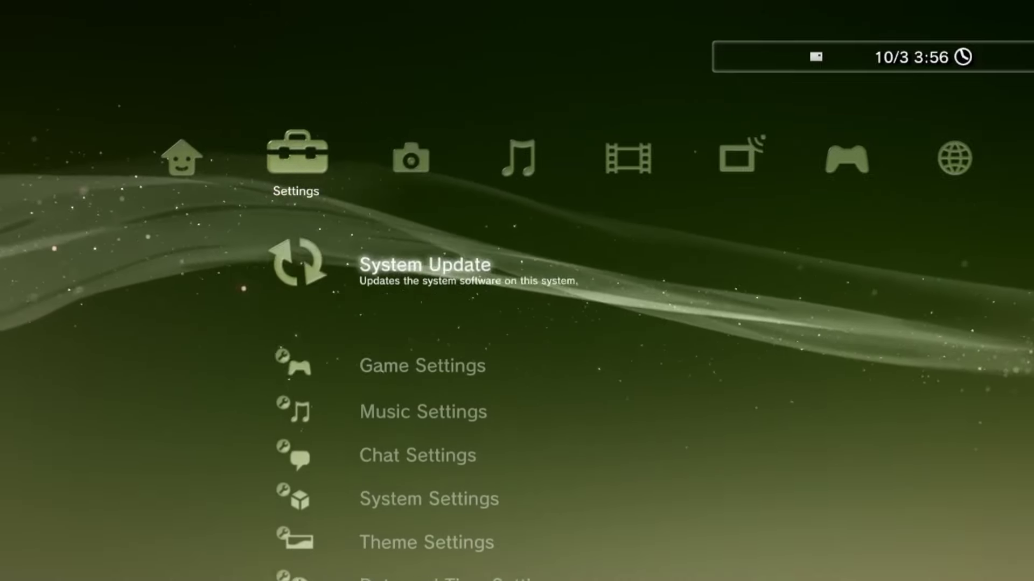
key("Down")
key("Down")
key("Down")
key("Down")
key("Up")
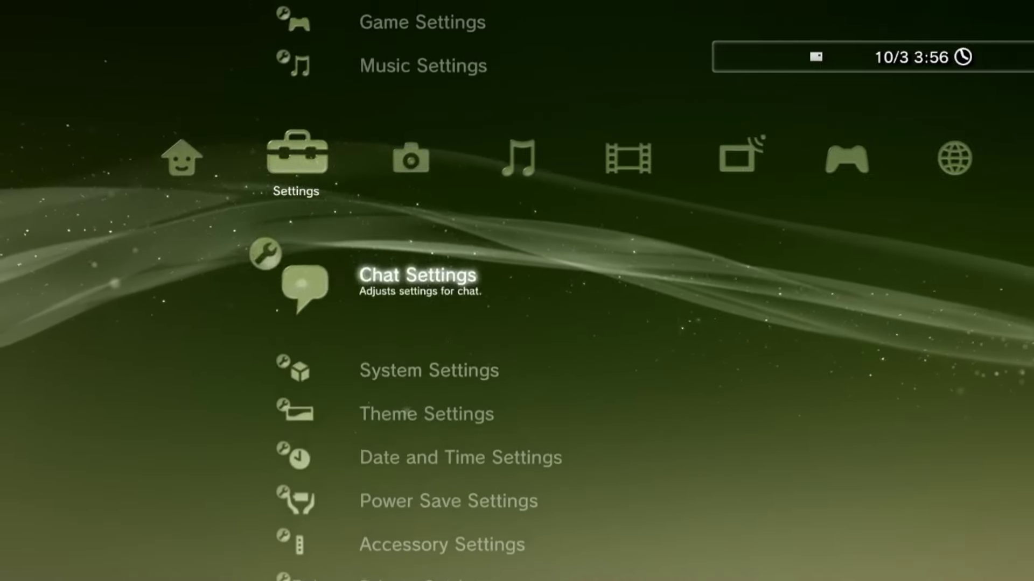
key("Down")
key("Return")
key("Down")
key("Down")
key("Down")
key("Down")
key("Down")
key("Down")
key("Down")
key("Down")
key("Down")
key("Down")
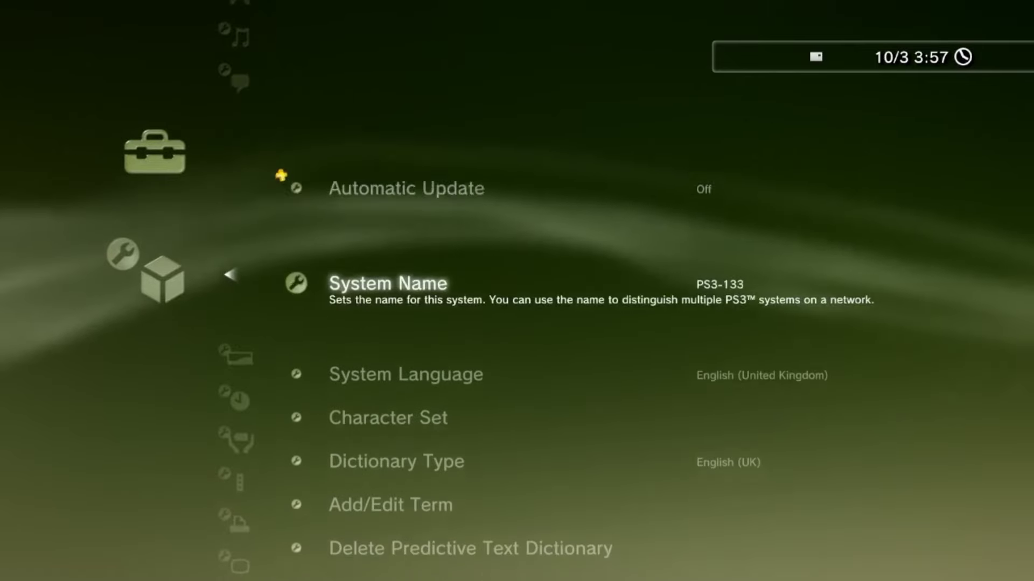
key("Down")
key("Down")
key("Down")
key("Down")
key("Down")
key("Down")
key("Down")
key("Down")
key("Down")
key("Down")
key("Down")
key("Down")
key("Down")
key("Down")
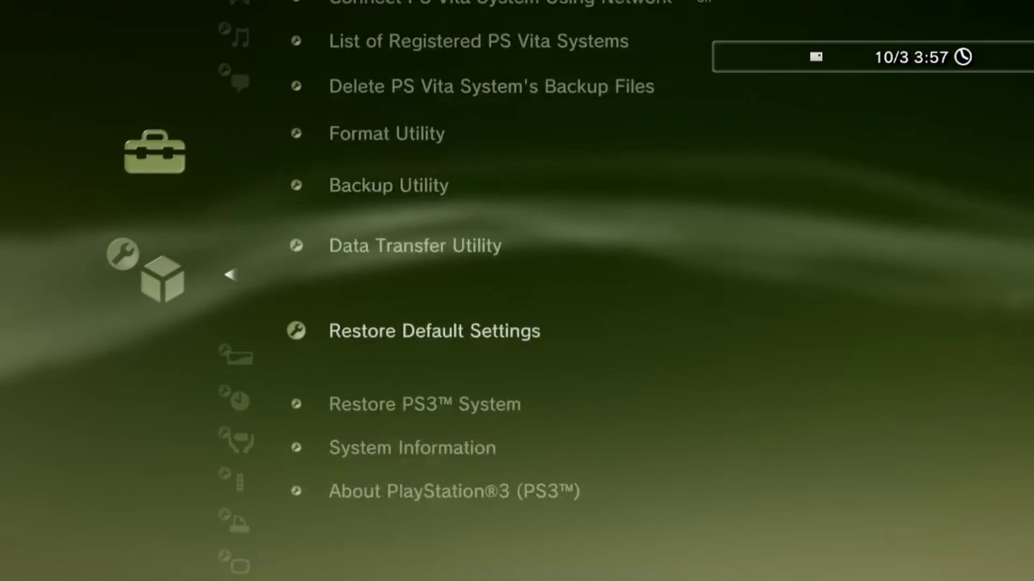
key("Up")
key("Return")
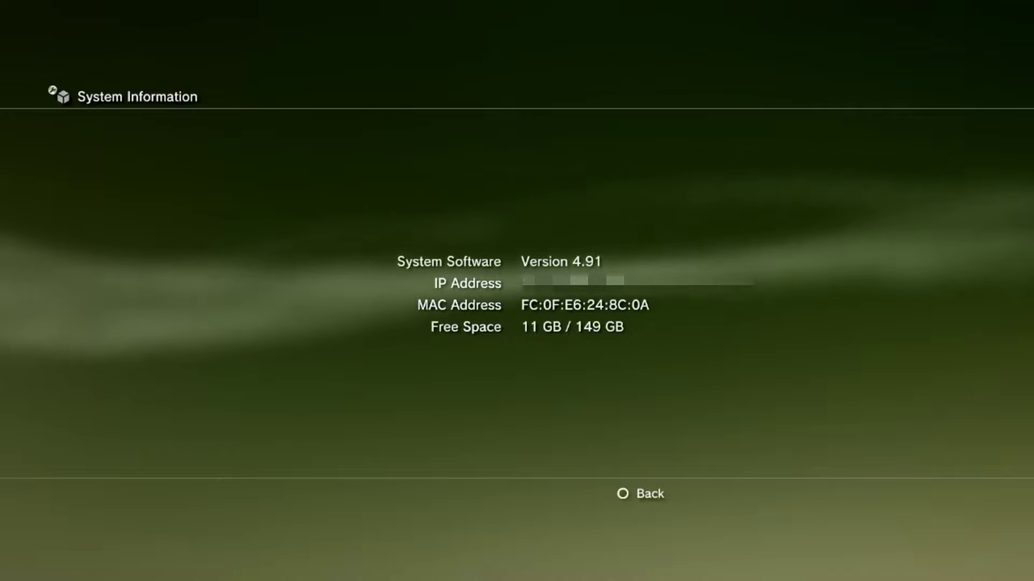
key("Escape")
key("Escape")
- Open the PlayStation®3 folder in the Game column, listing Backup Manager, Artemis and TOGGLE QA FLAG
key("Down")
key("Down")
key("Down")
key("Down")
key("Down")
key("Down")
key("Down")
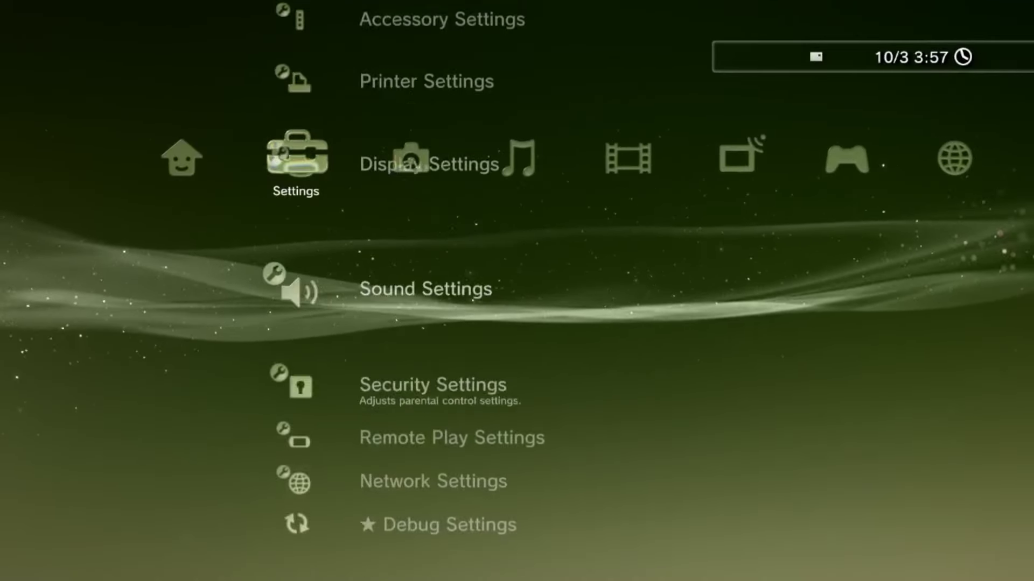
key("Down")
key("Down")
key("Down")
key("Down")
key("Right")
key("Right")
key("Right")
key("Right")
key("Right")
key("Right")
key("Right")
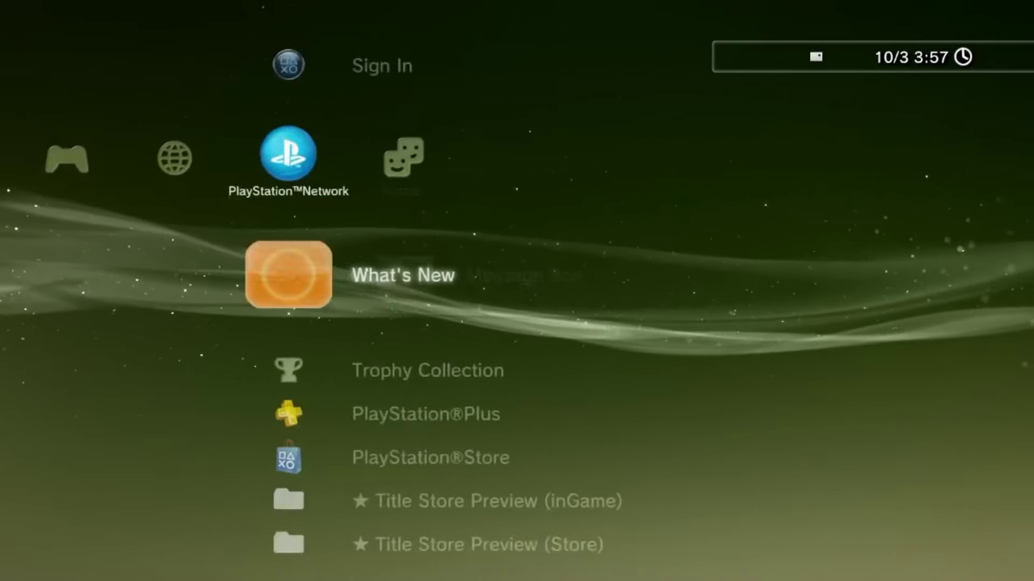
key("Left")
key("Left")
key("Down")
key("Down")
key("Down")
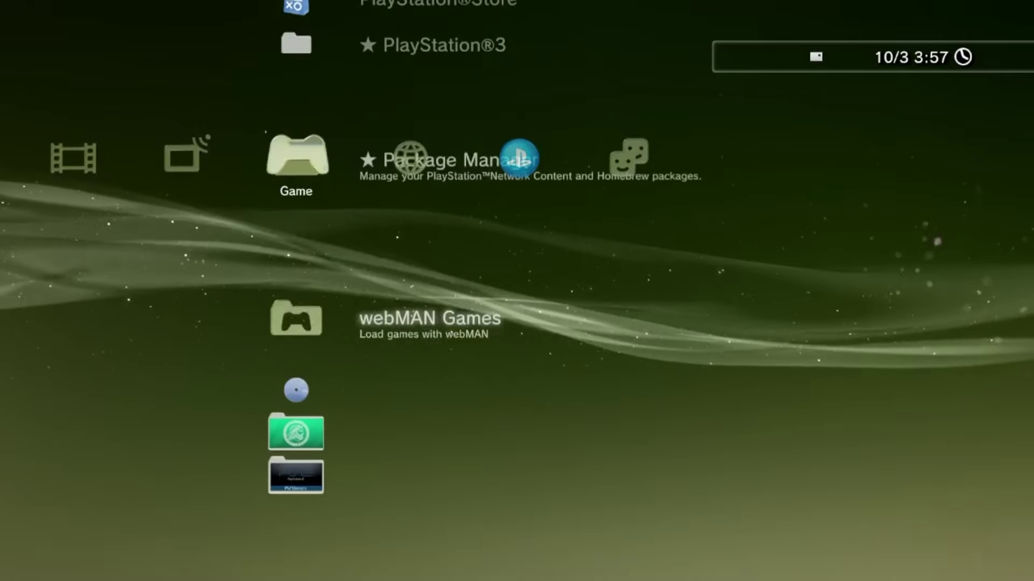
key("Down")
key("Return")
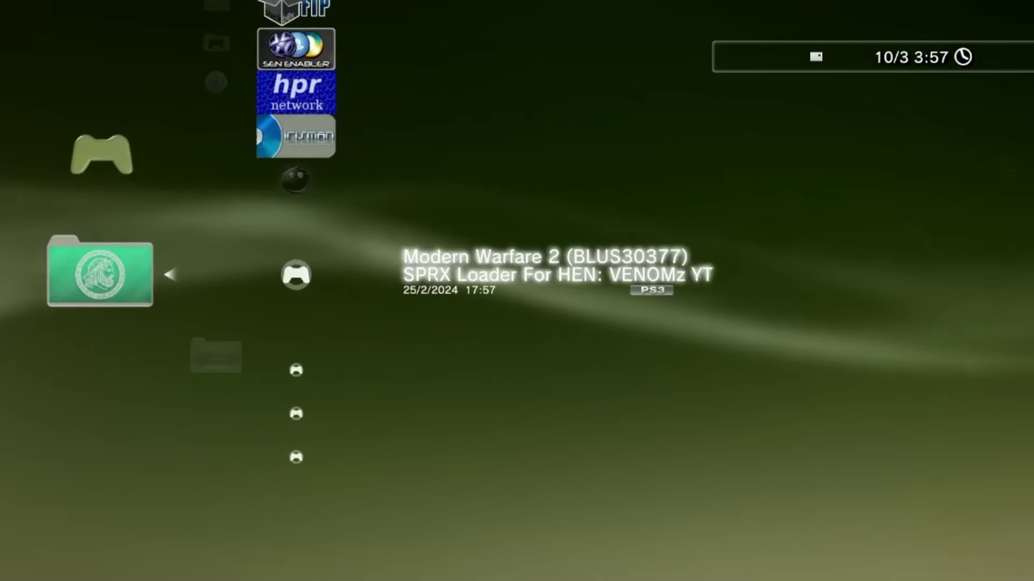
key("Up")
key("Up")
key("Up")
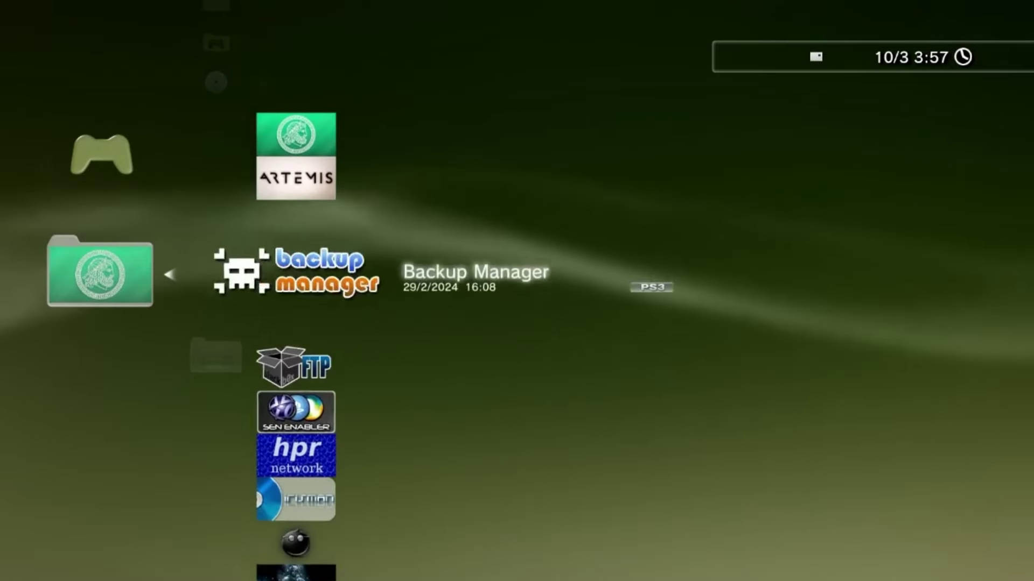
key("Down")
key("Down")
key("Down")
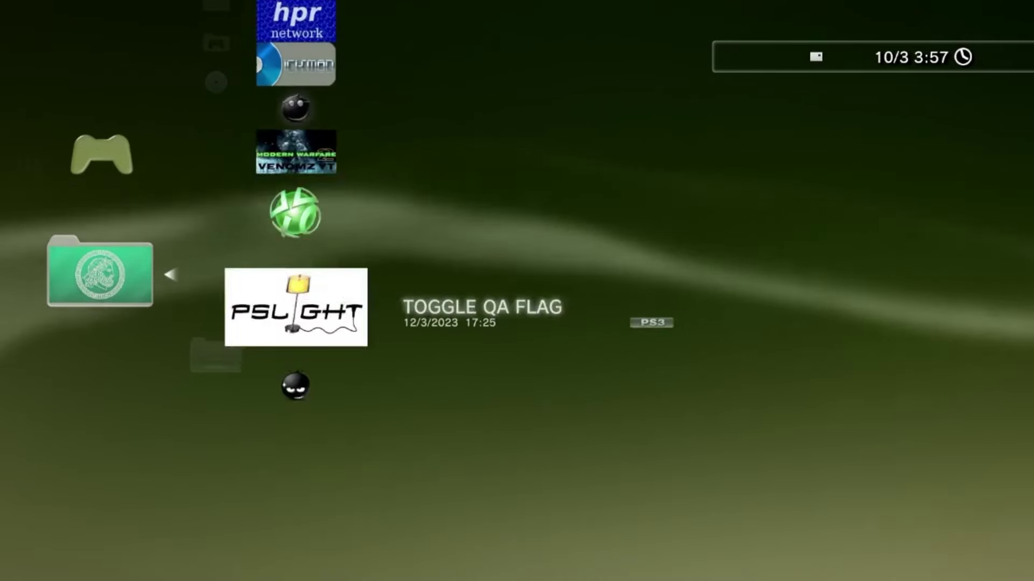